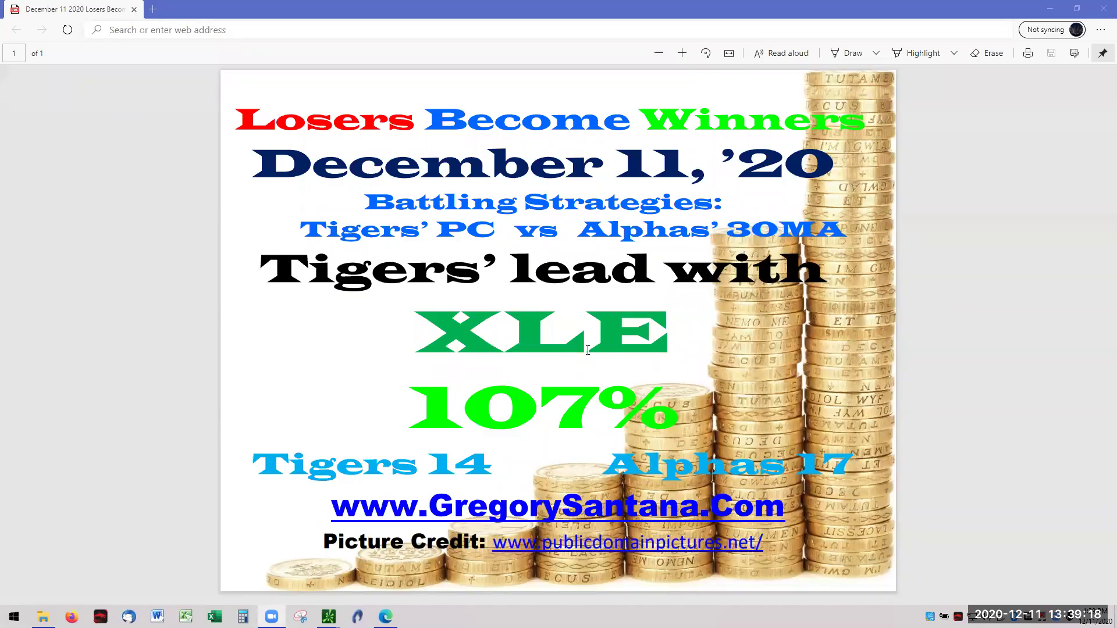
# Bring up the XLE chart at its default scale and autozoom it to the candles.
pyautogui.click(1050, 9)
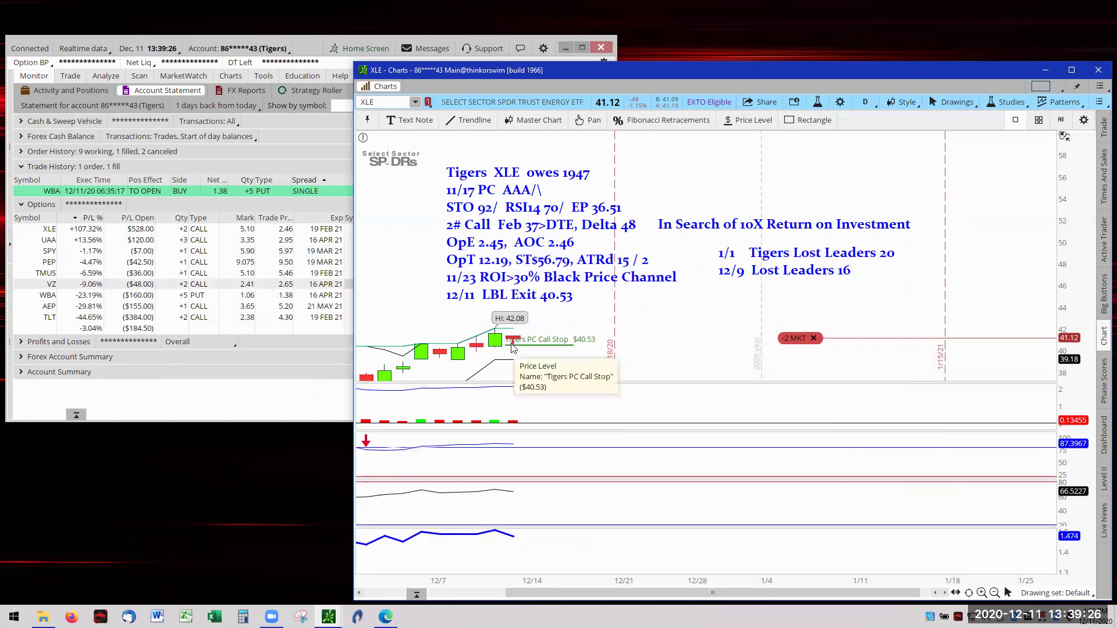
pyautogui.click(566, 229)
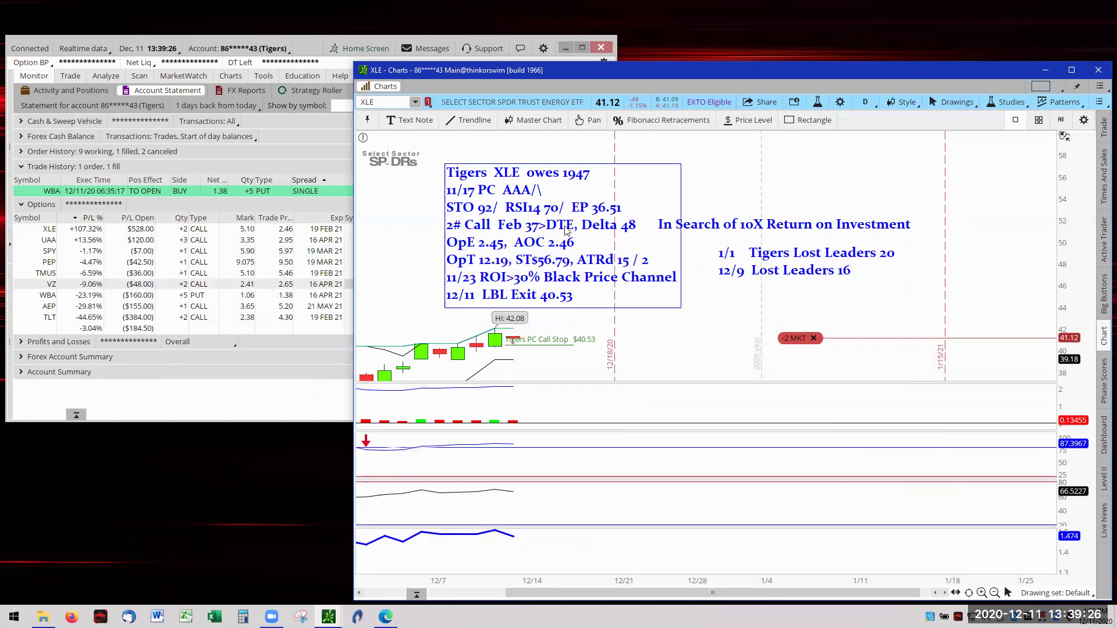
pyautogui.click(538, 121)
pyautogui.rightClick(640, 258)
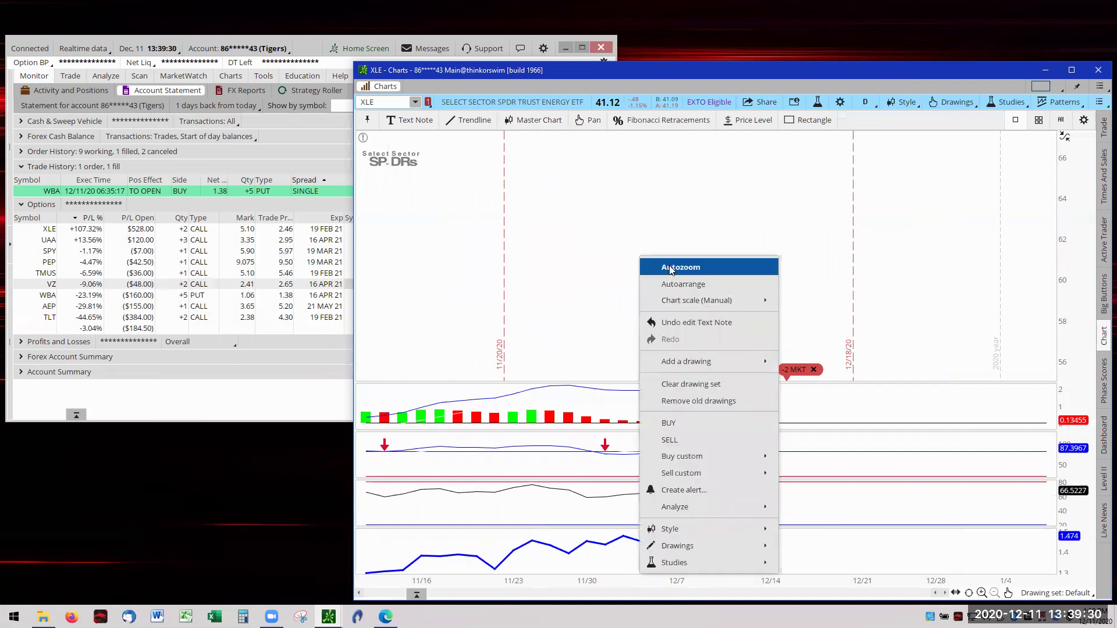
pyautogui.click(671, 267)
pyautogui.scroll(-5, 765, 370)
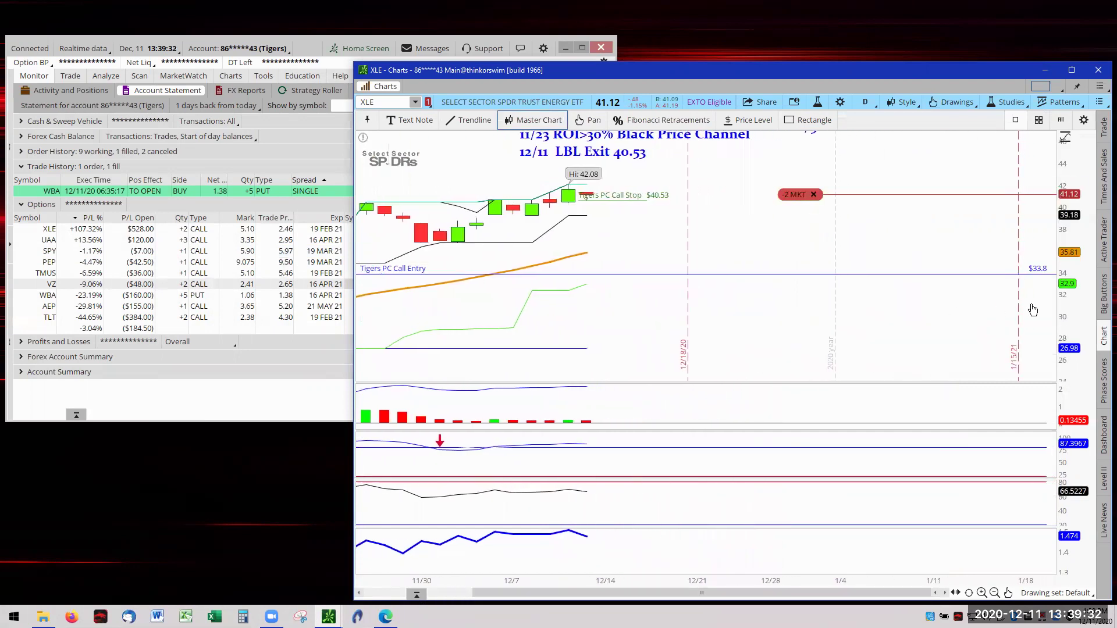
# Pan and zoom to reveal the Tigers XLE note, and move the 10X Return note onto the chart.
pyautogui.moveTo(1032, 311); pyautogui.dragTo(888, 428)
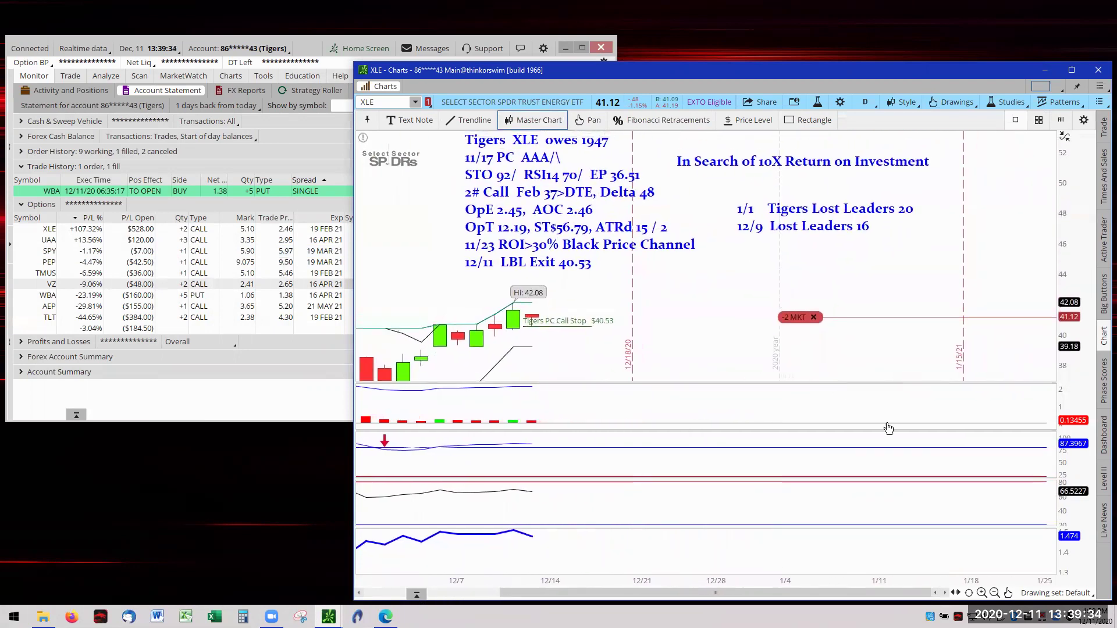
pyautogui.click(982, 594)
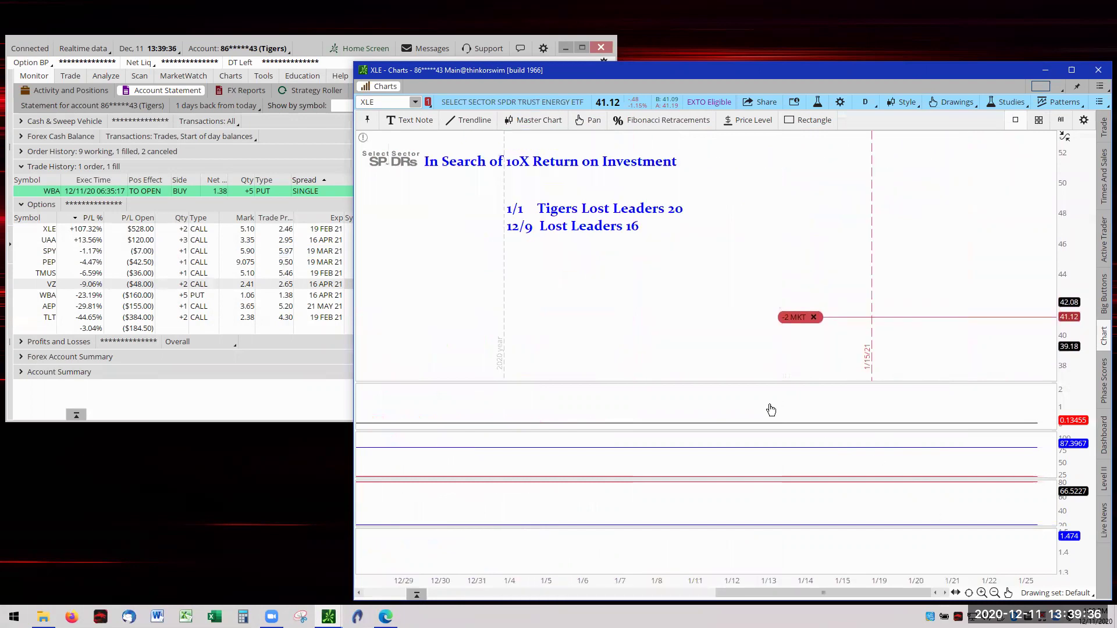
pyautogui.moveTo(529, 333); pyautogui.dragTo(602, 316)
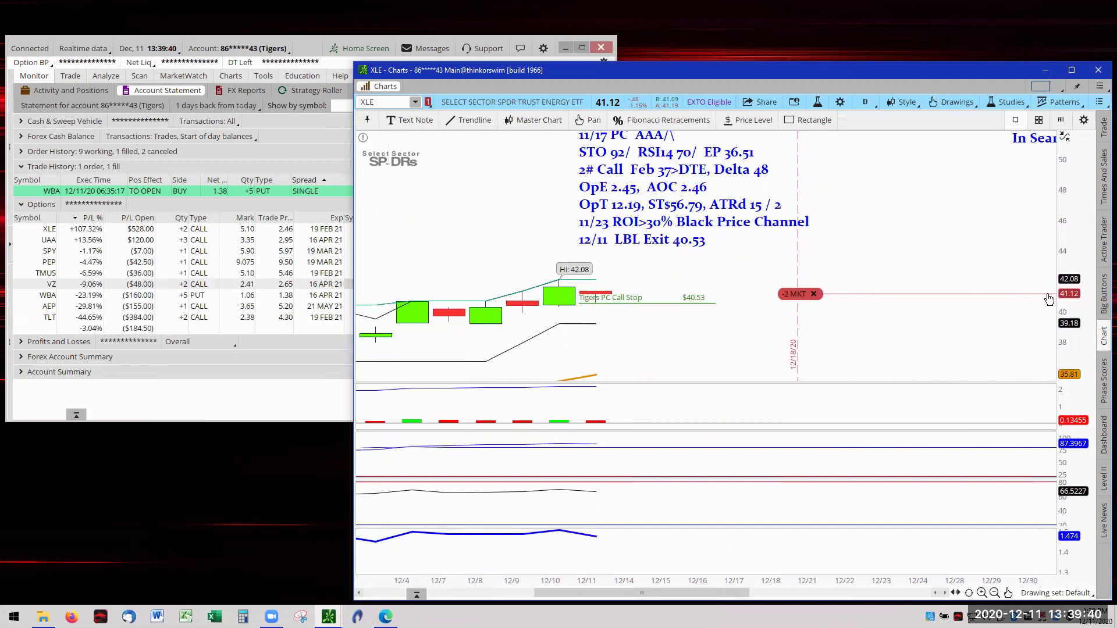
pyautogui.moveTo(885, 206); pyautogui.dragTo(887, 245)
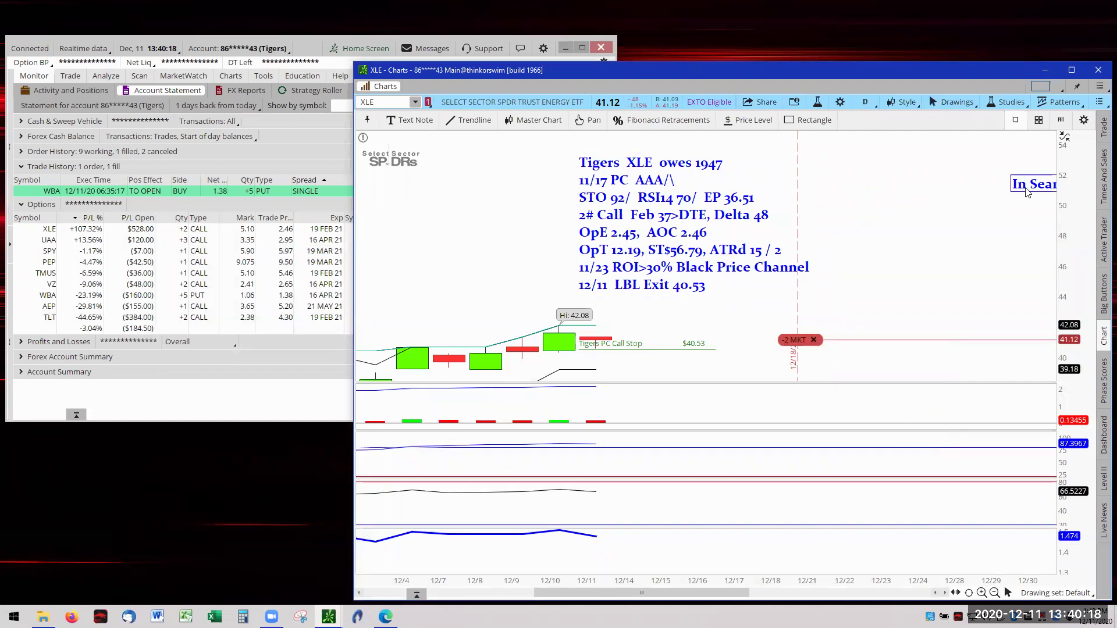
pyautogui.moveTo(1028, 194); pyautogui.dragTo(851, 197)
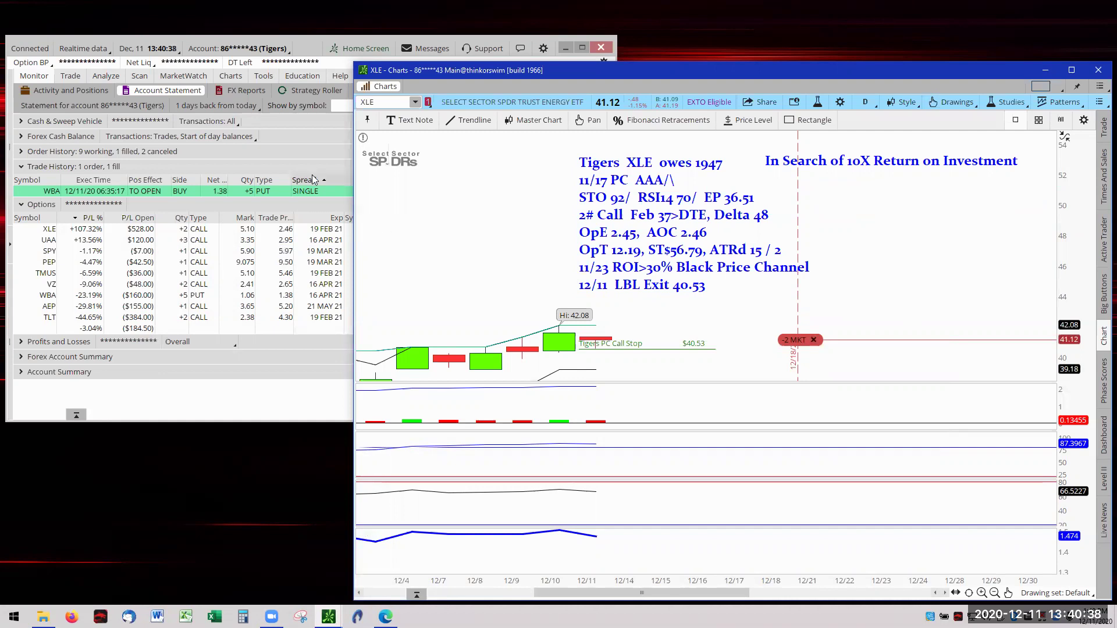
pyautogui.click(219, 106)
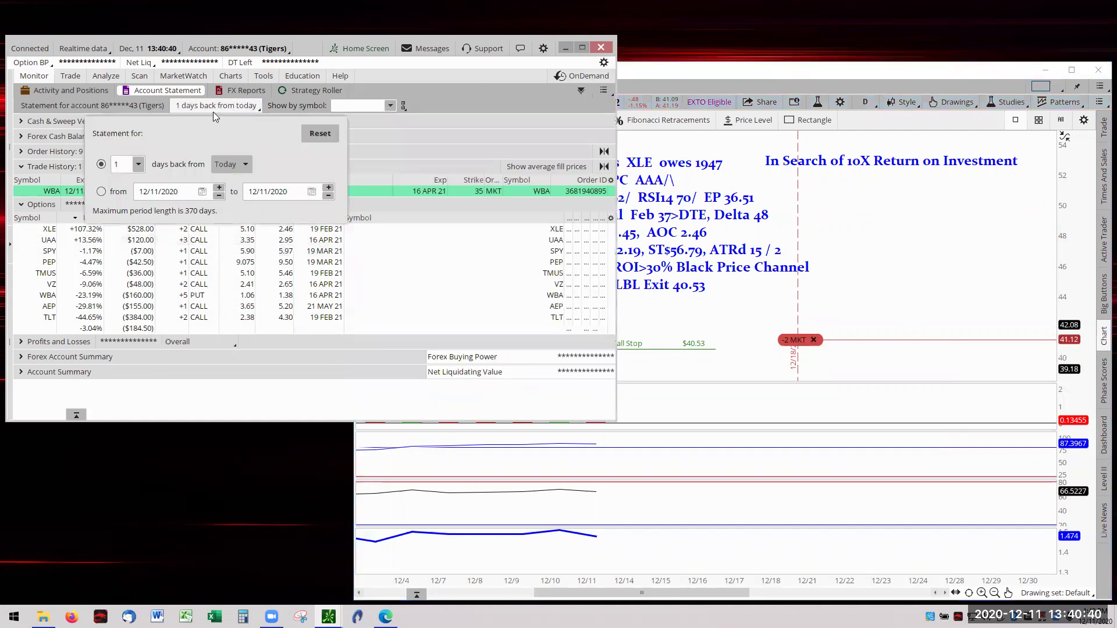
pyautogui.click(321, 135)
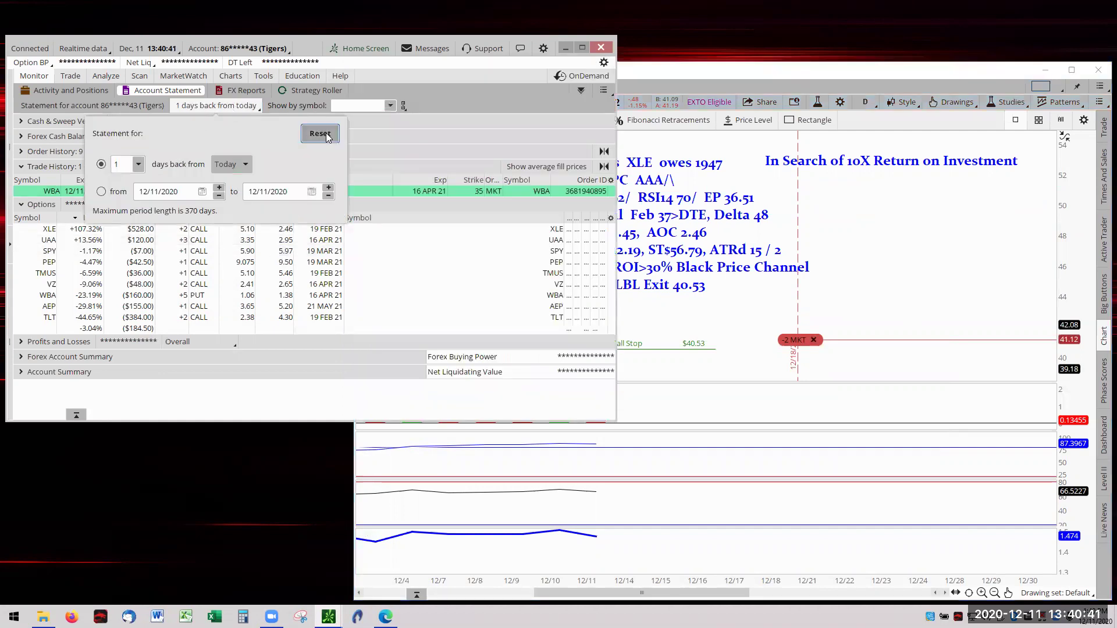
pyautogui.click(388, 135)
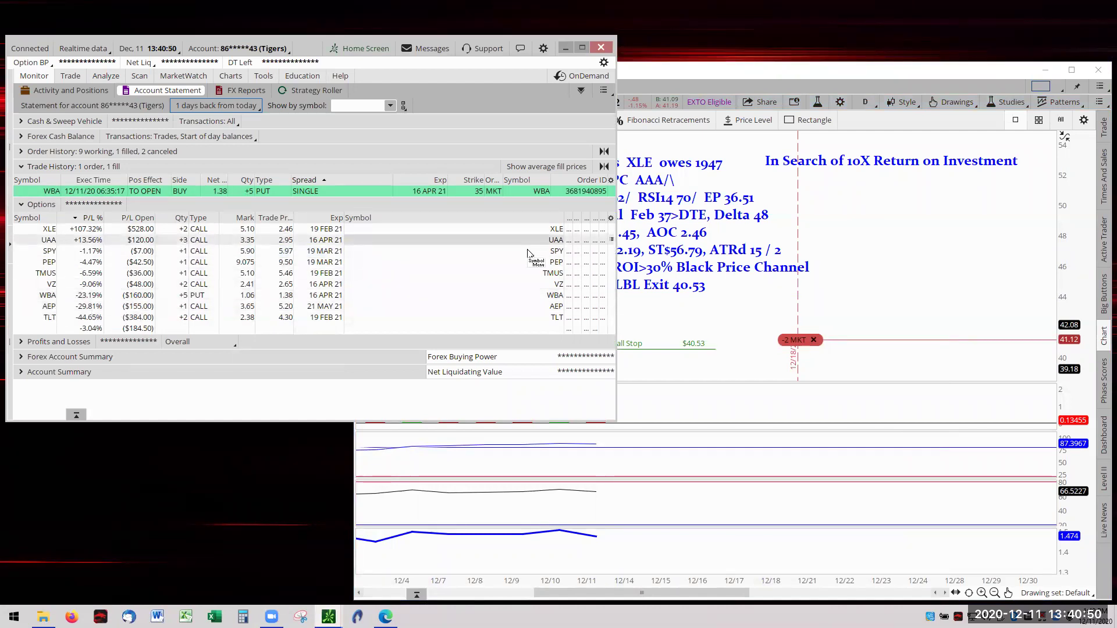
pyautogui.click(872, 240)
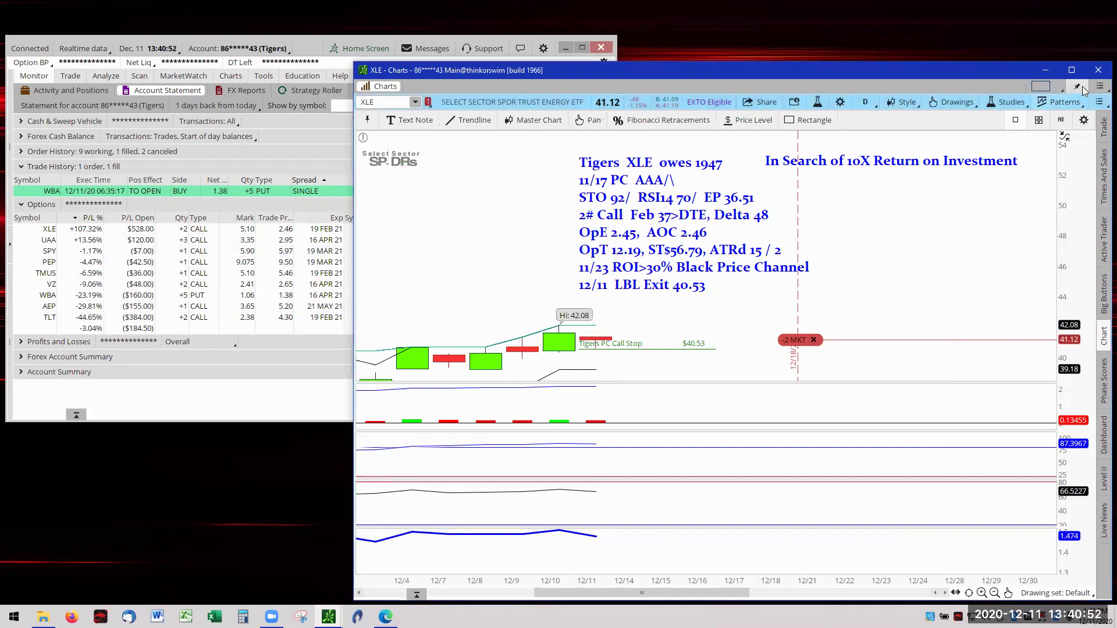
# Chart UAA from Positions, autozoom it, and pan to show the Tigers UAA and exit-rule notes.
pyautogui.click(415, 102)
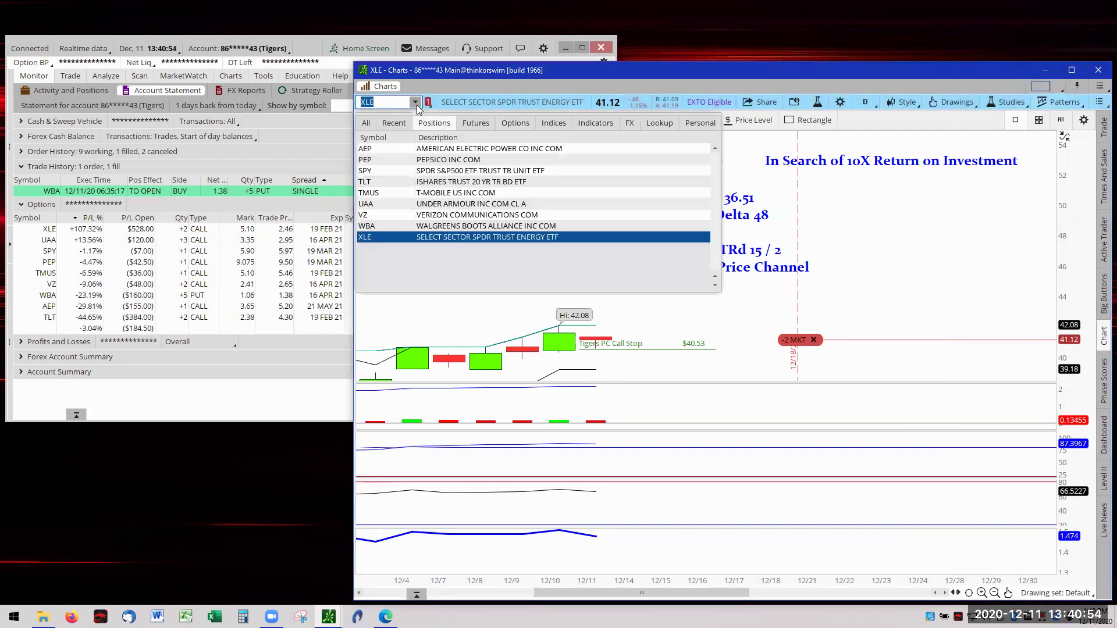
pyautogui.click(439, 206)
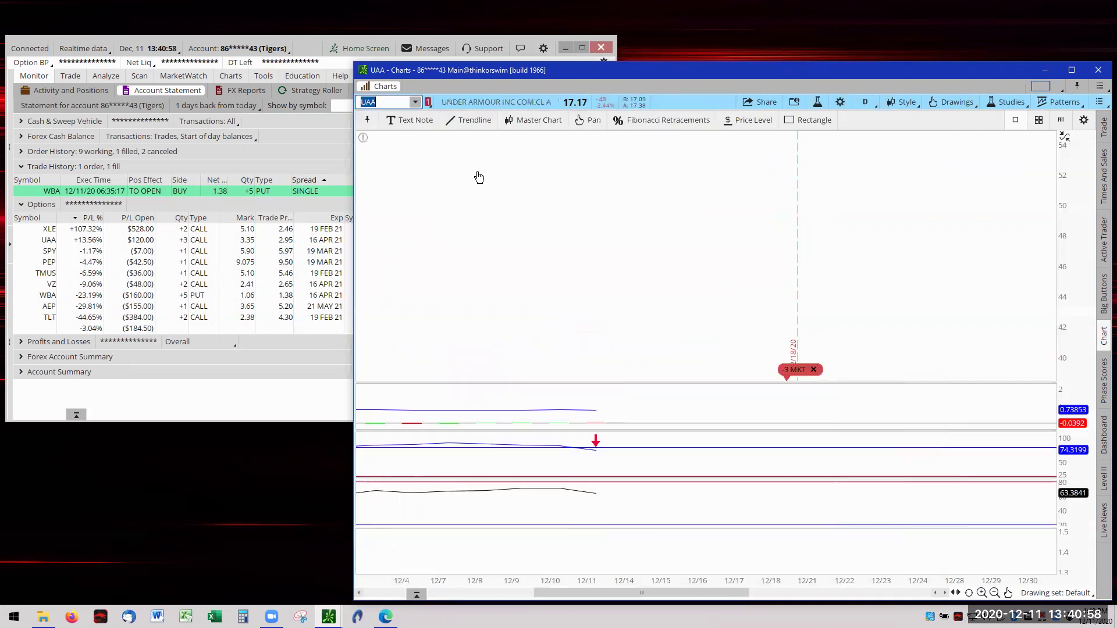
pyautogui.rightClick(541, 225)
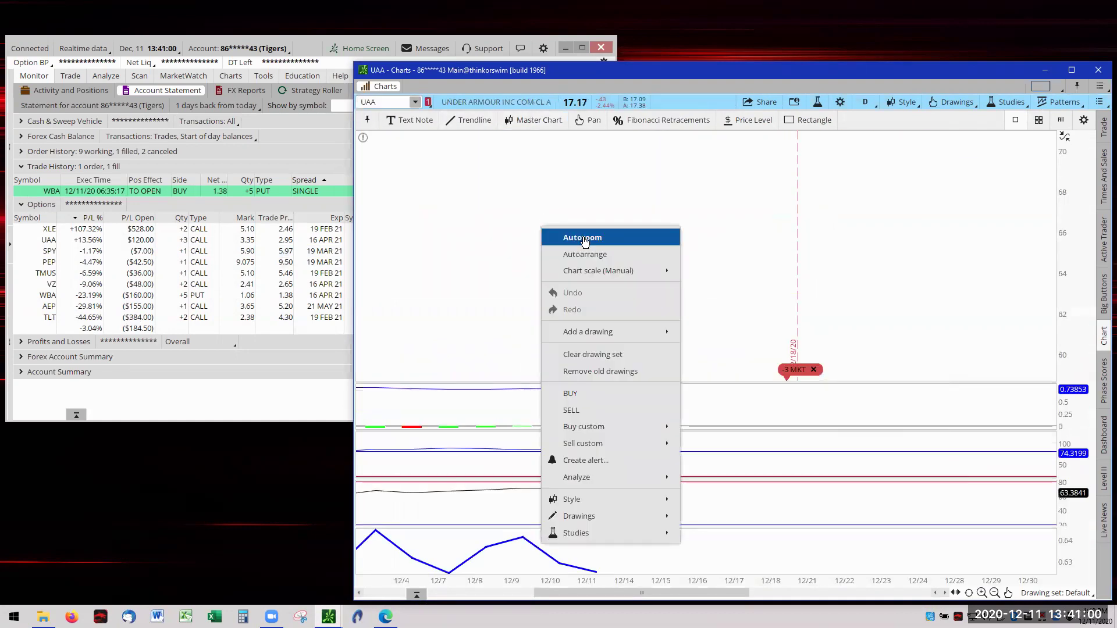
pyautogui.click(580, 238)
pyautogui.moveTo(1079, 311); pyautogui.dragTo(1077, 290)
pyautogui.moveTo(891, 284); pyautogui.dragTo(780, 400)
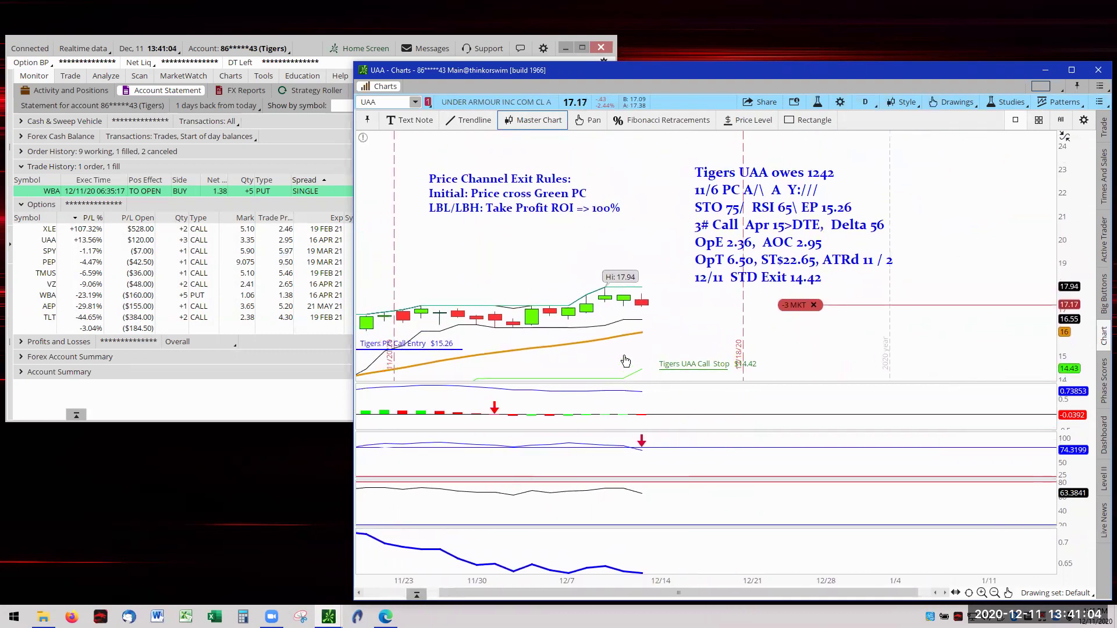
pyautogui.moveTo(616, 384); pyautogui.dragTo(591, 369)
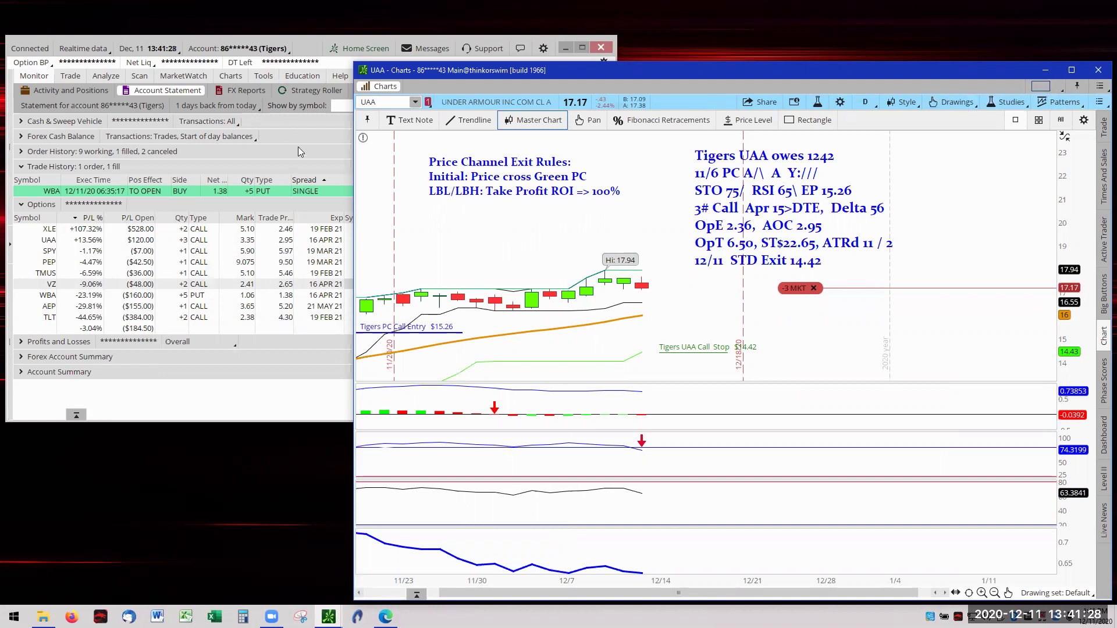
# Switch to the Alphas account and chart RTX with its position notes via Master Chart.
pyautogui.click(285, 50)
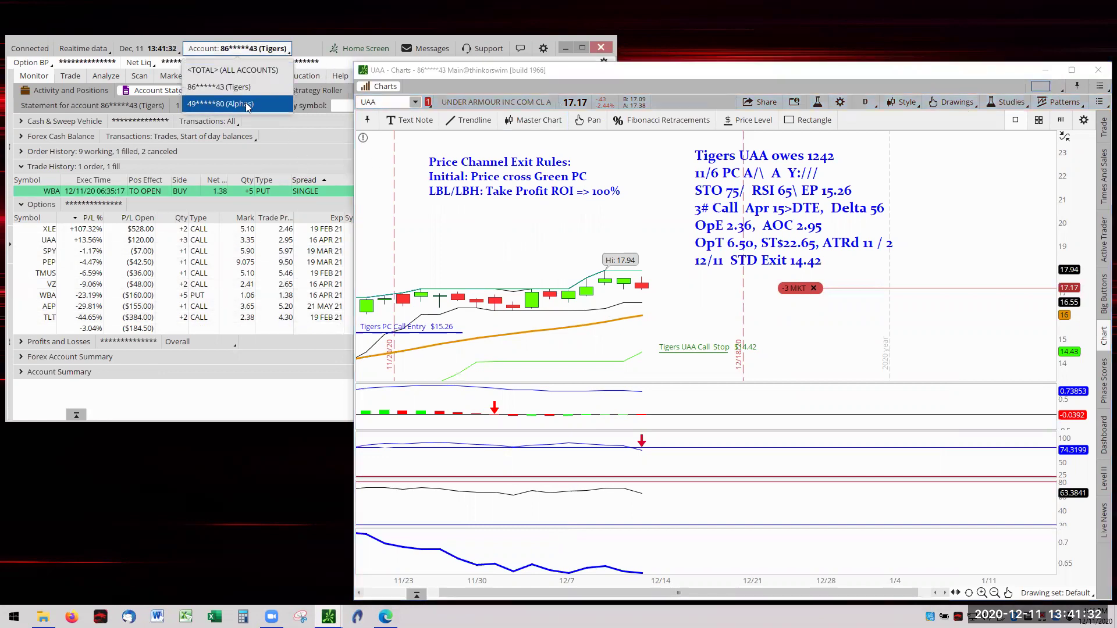
pyautogui.click(245, 103)
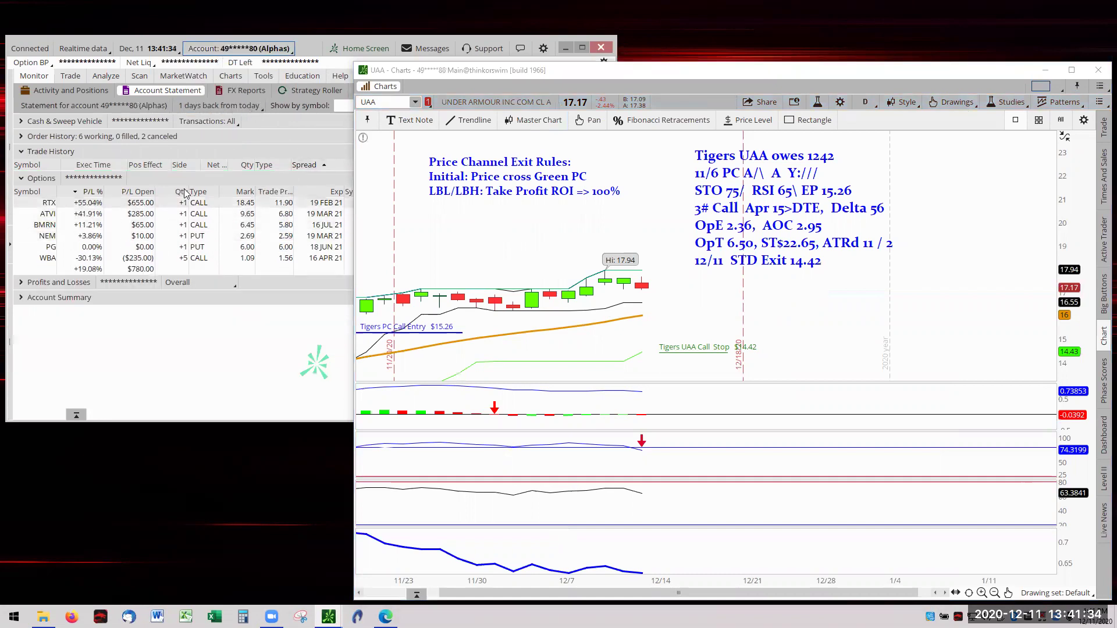
pyautogui.click(415, 103)
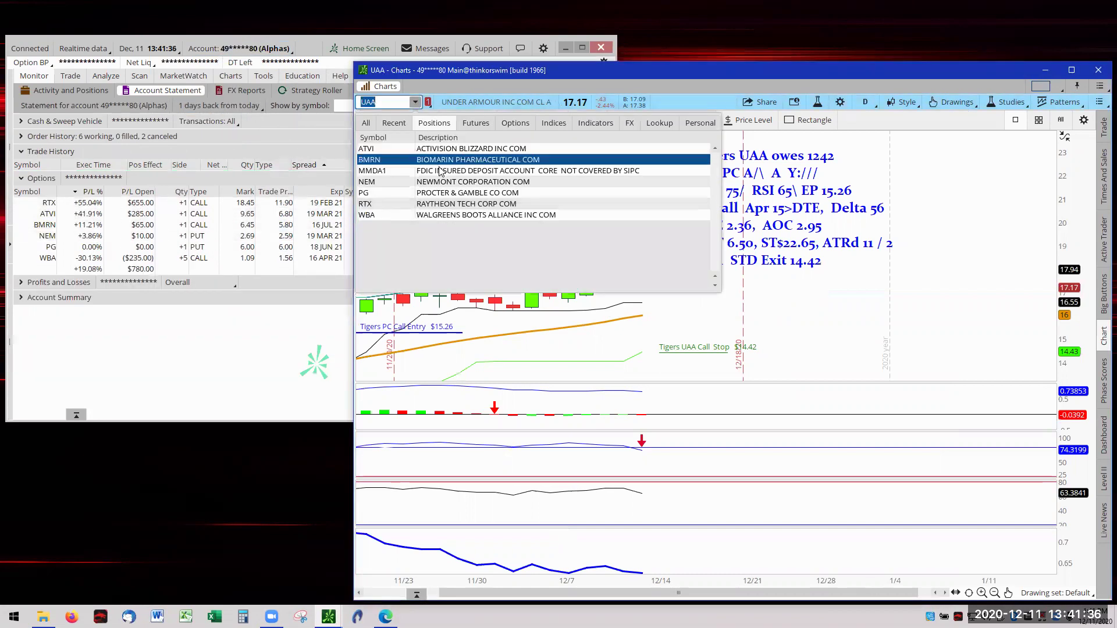
pyautogui.click(451, 209)
pyautogui.rightClick(556, 227)
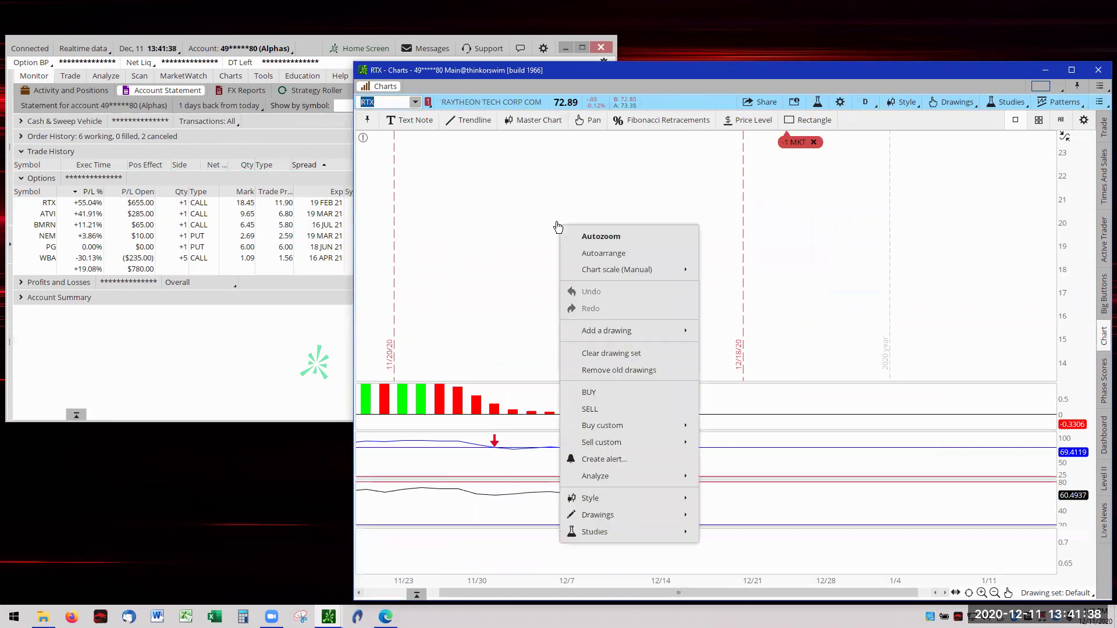
pyautogui.click(542, 123)
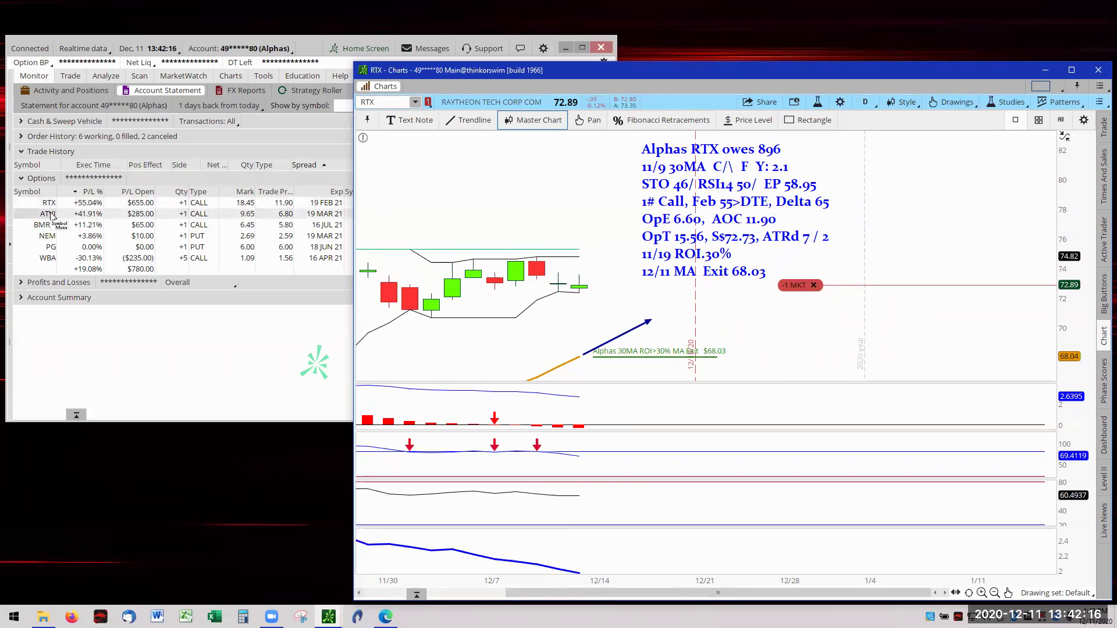
# Switch the chart symbol to ATVI from the Positions list.
pyautogui.click(416, 103)
pyautogui.click(433, 152)
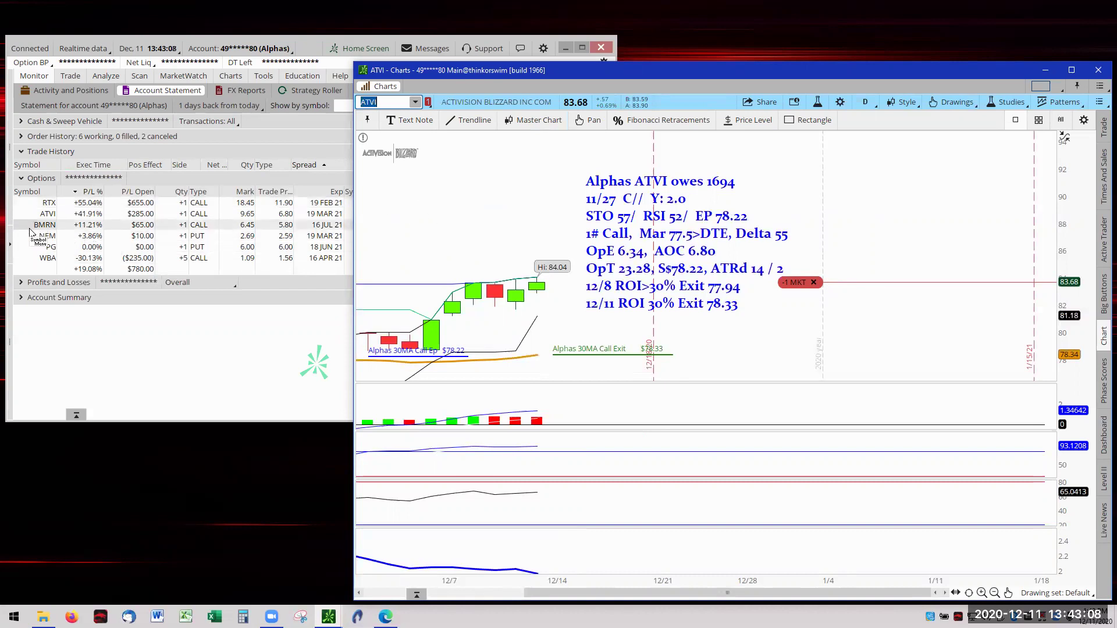
# Chart BMRN and shift its contents down slightly to show the 30MA notes.
pyautogui.click(416, 104)
pyautogui.click(430, 160)
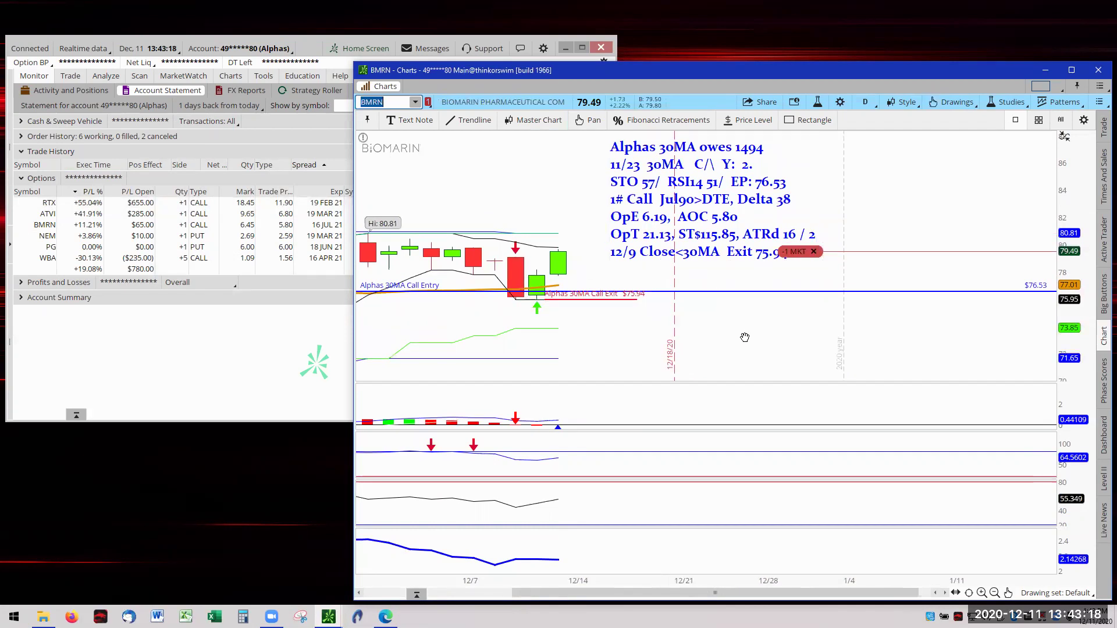
pyautogui.moveTo(743, 337); pyautogui.dragTo(750, 361)
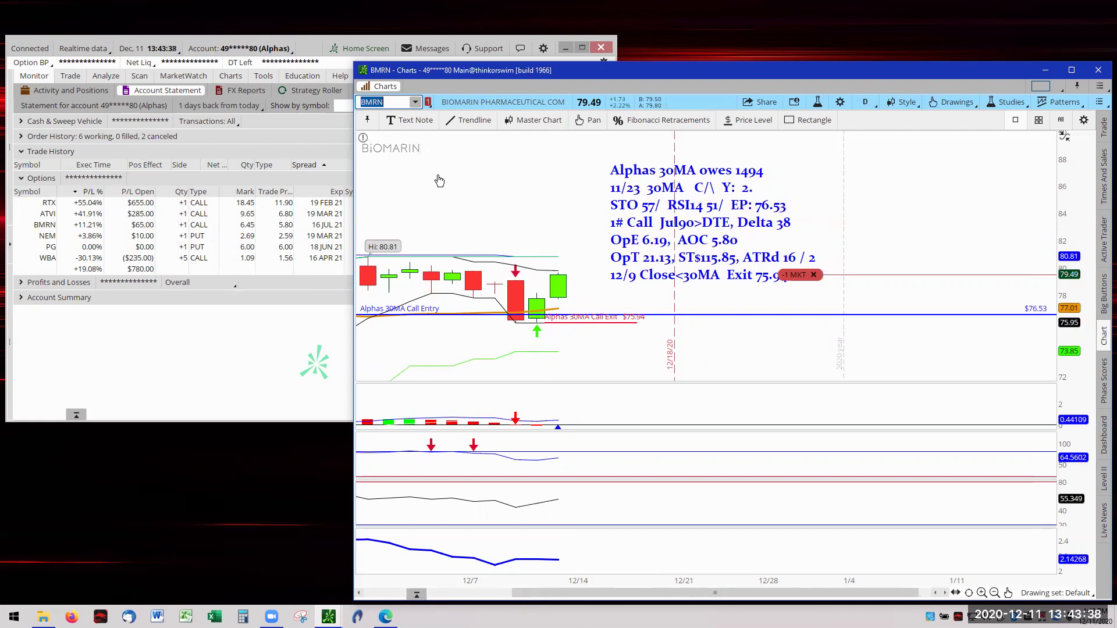
# Chart NEM from the symbol list and select the Alphas 30MA Entry price line.
pyautogui.click(416, 103)
pyautogui.press('Escape')
pyautogui.write('NEM')
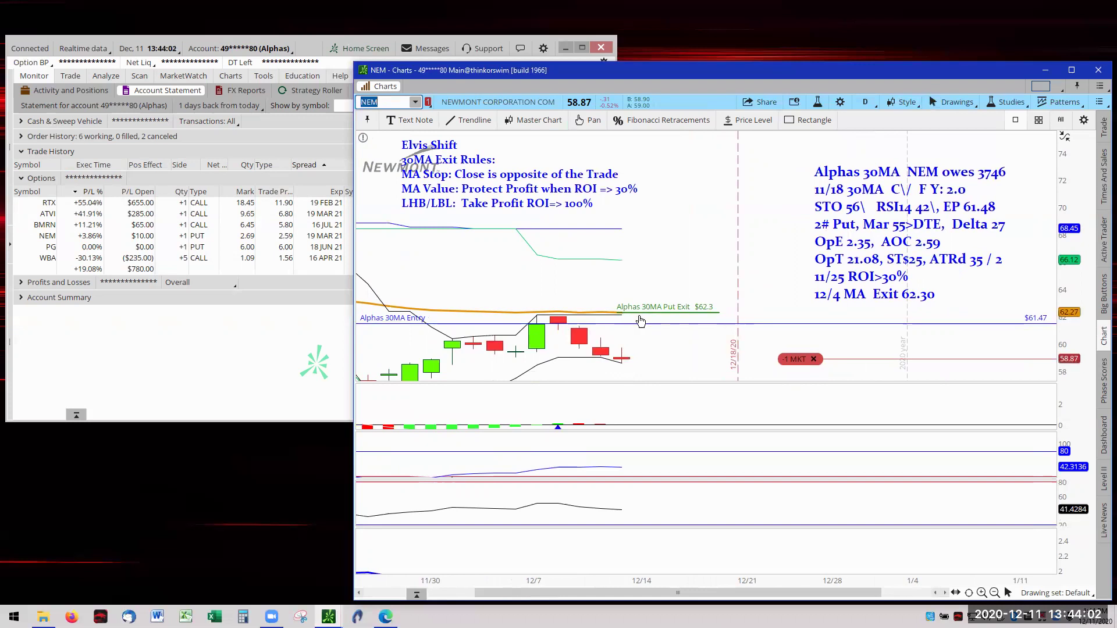
pyautogui.click(666, 325)
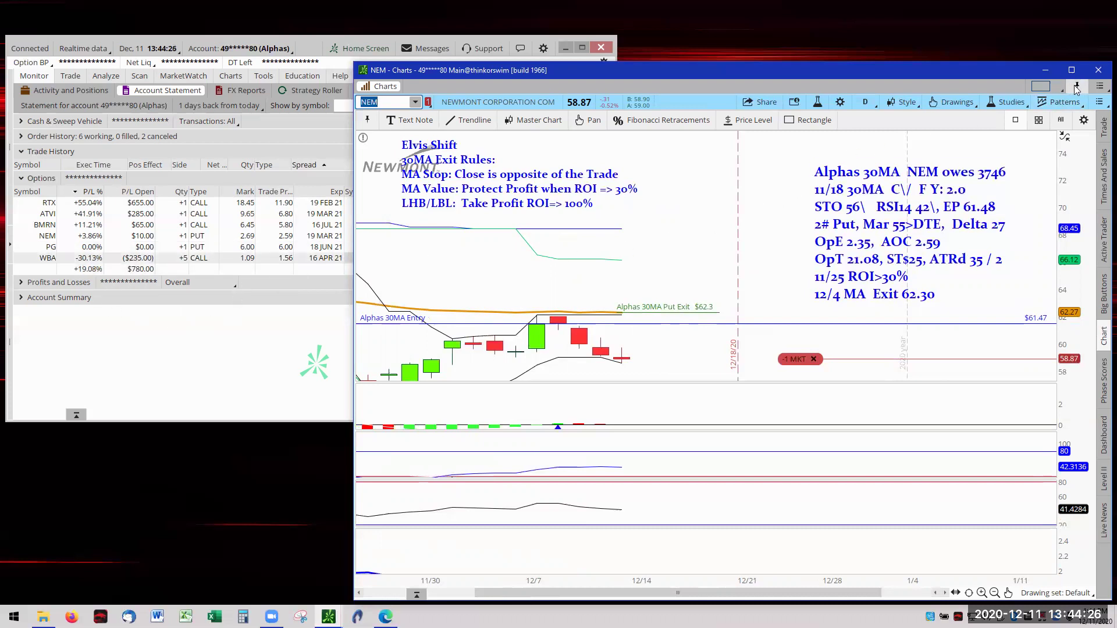
# Restore the Edge browser showing the Losers Become Winners title slide.
pyautogui.click(385, 617)
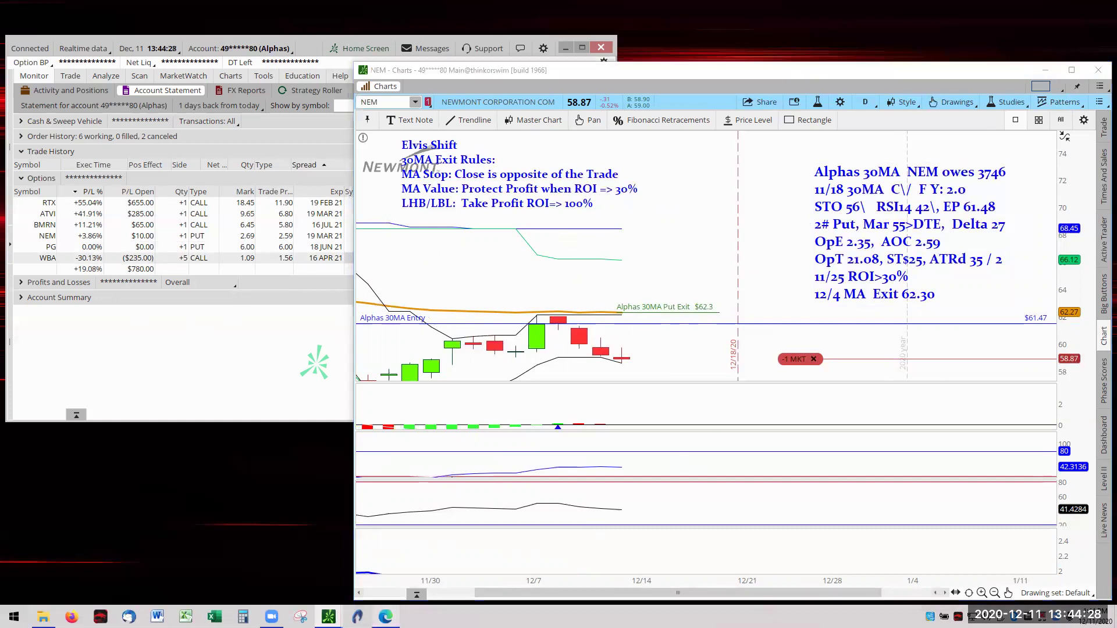